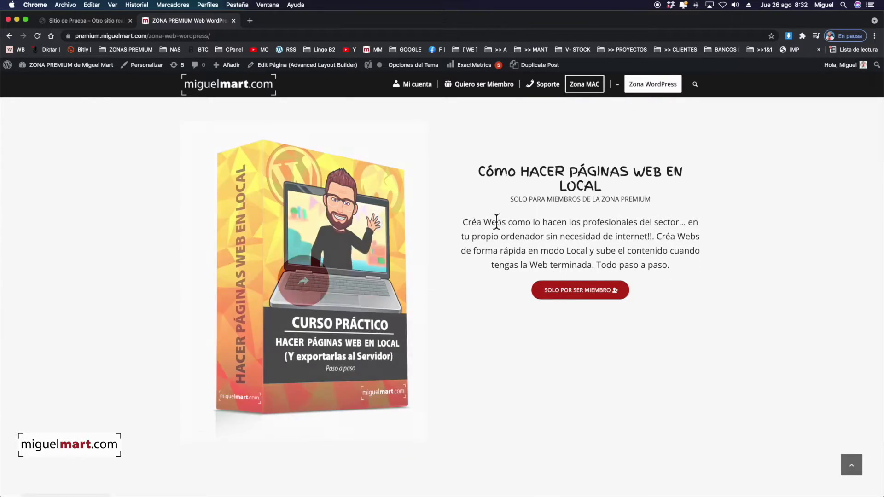
Switch to the test site (Sitio de Prueba) and look over its home page.
{"action": "scroll", "coordinate": [602, 256], "scroll_direction": "up", "scroll_amount": 15}
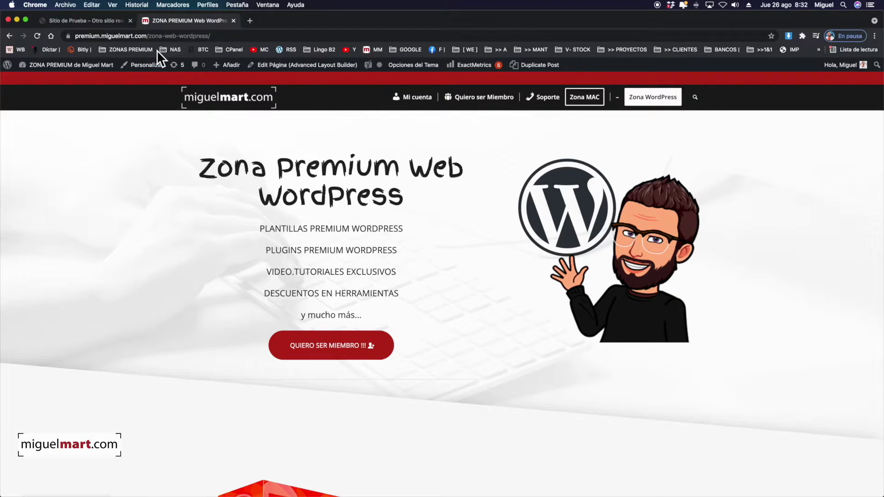
{"action": "left_click", "coordinate": [101, 20]}
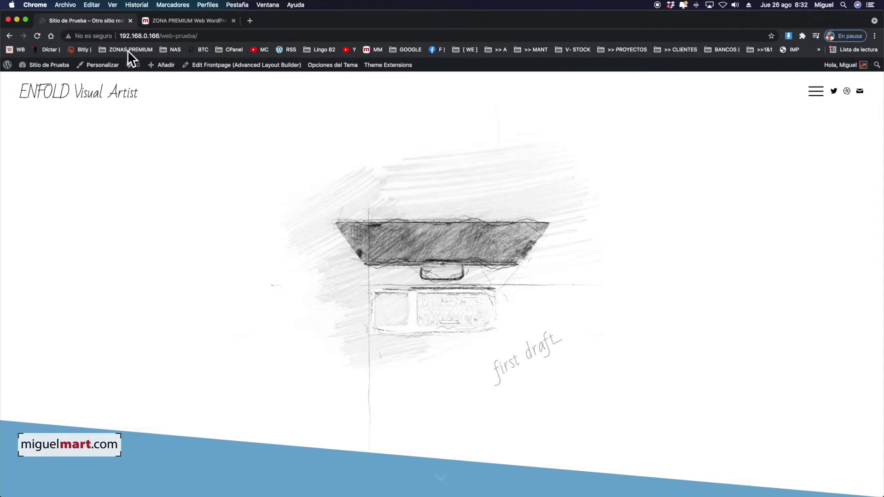
{"action": "scroll", "coordinate": [682, 280], "scroll_direction": "down", "scroll_amount": 3}
{"action": "scroll", "coordinate": [681, 280], "scroll_direction": "down", "scroll_amount": 3}
{"action": "scroll", "coordinate": [681, 280], "scroll_direction": "up", "scroll_amount": 5}
From the site's dashboard, search the plugin directory for "WP RESET", and install and activate WP Reset – Most Advanced WordPress Reset Tool.
{"action": "left_click", "coordinate": [50, 65]}
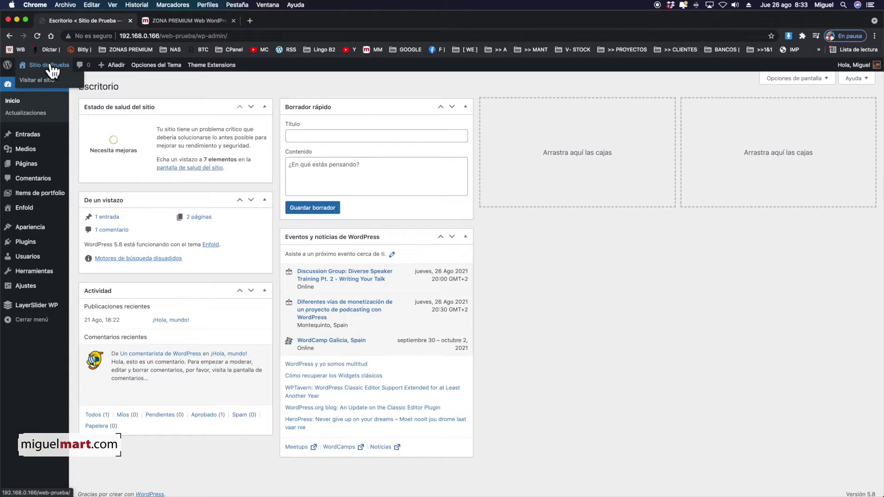
{"action": "left_click", "coordinate": [24, 244]}
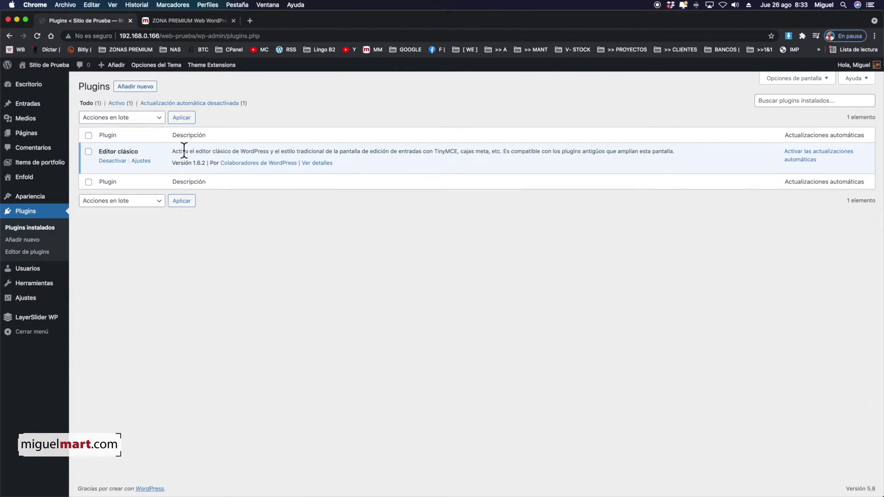
{"action": "left_click", "coordinate": [144, 92]}
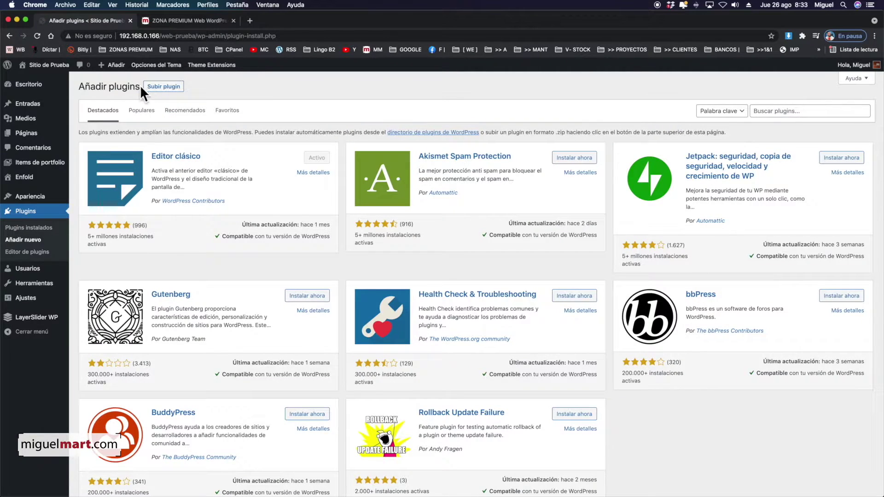
{"action": "left_click", "coordinate": [797, 113]}
{"action": "type", "text": "WP RESET"}
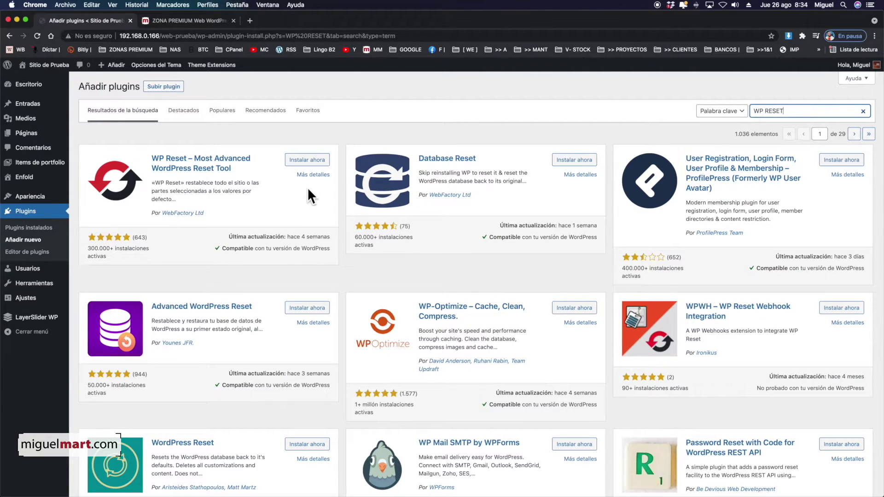
{"action": "left_click", "coordinate": [310, 161]}
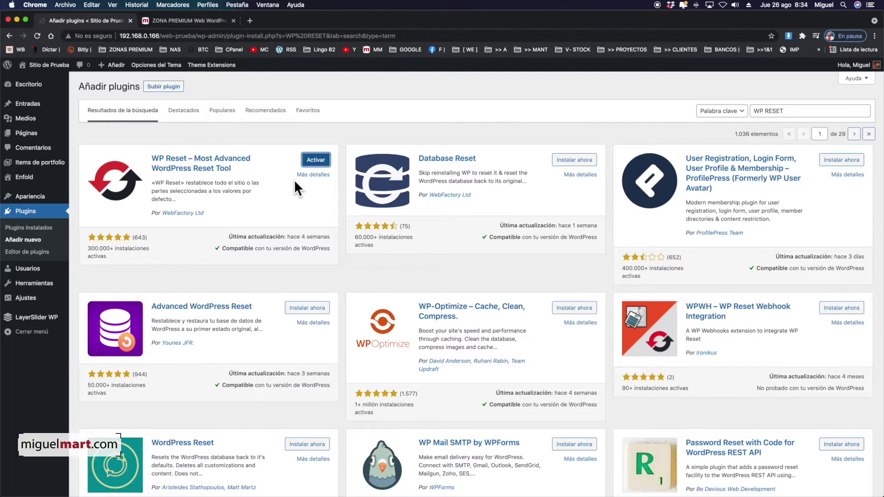
{"action": "left_click", "coordinate": [316, 162]}
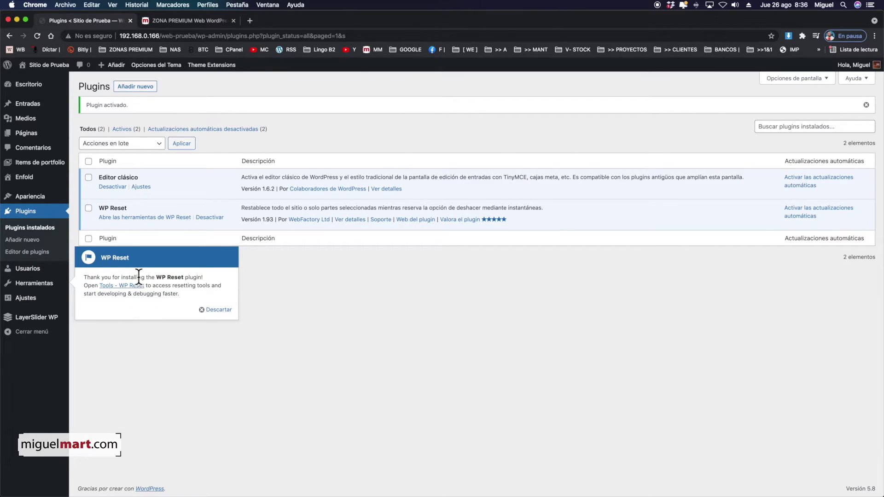
Open the WP Reset tool page in the site's administration area.
{"action": "mouse_move", "coordinate": [51, 292]}
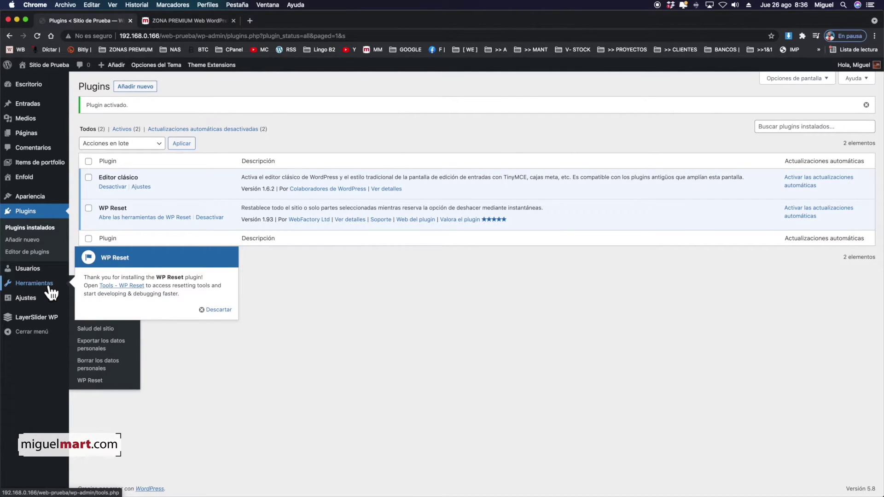
{"action": "left_click", "coordinate": [49, 287]}
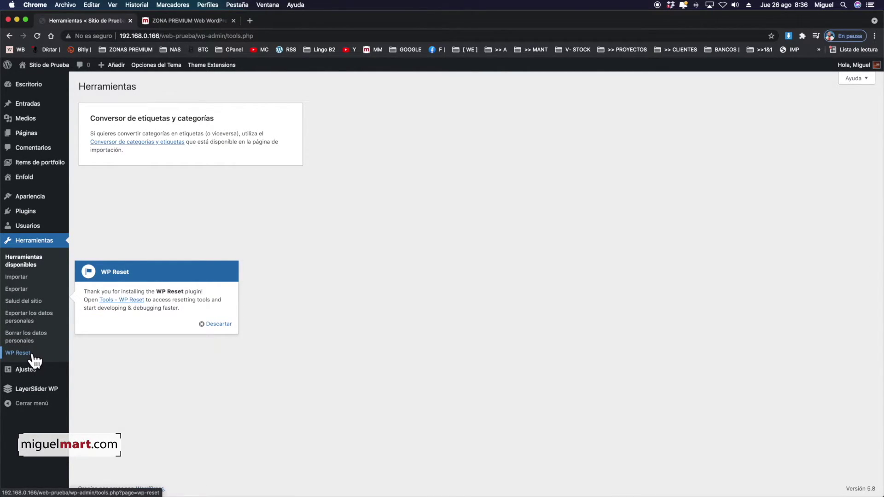
{"action": "left_click", "coordinate": [32, 355]}
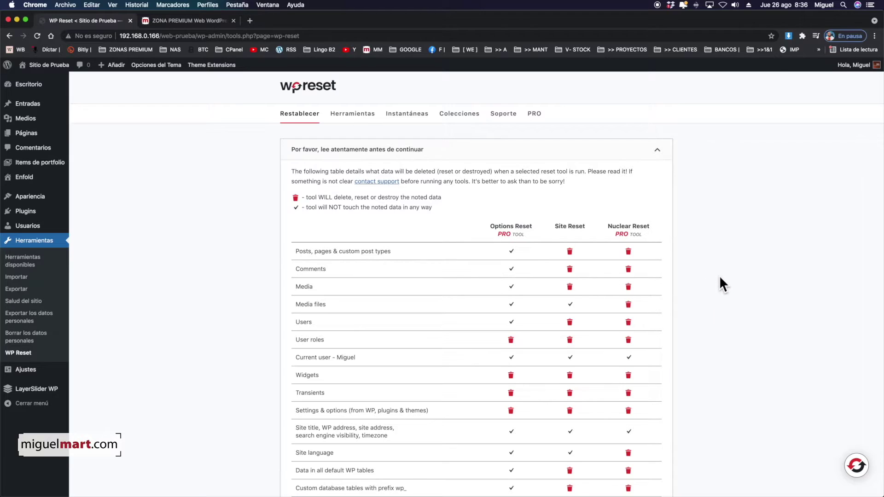
Review which data Options Reset, Site Reset and Nuclear Reset delete or keep, and the notes on running the reset tools.
{"action": "scroll", "coordinate": [772, 253], "scroll_direction": "down", "scroll_amount": 5}
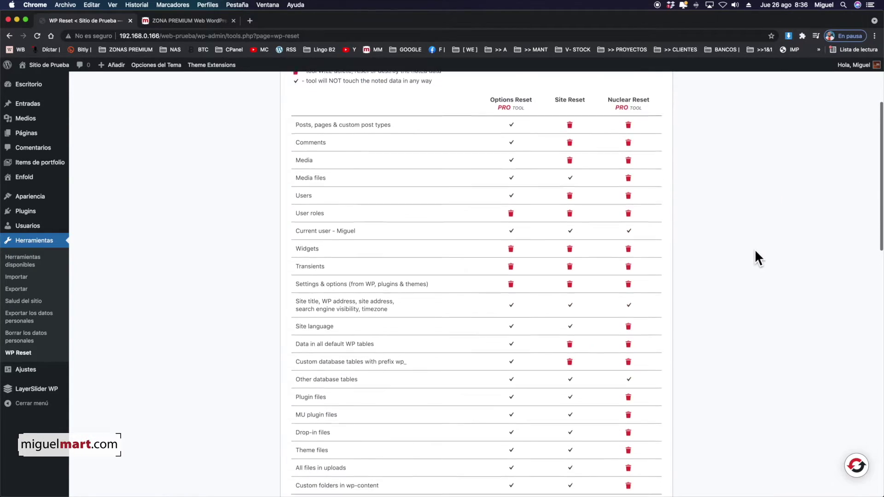
{"action": "scroll", "coordinate": [755, 252], "scroll_direction": "up", "scroll_amount": 6}
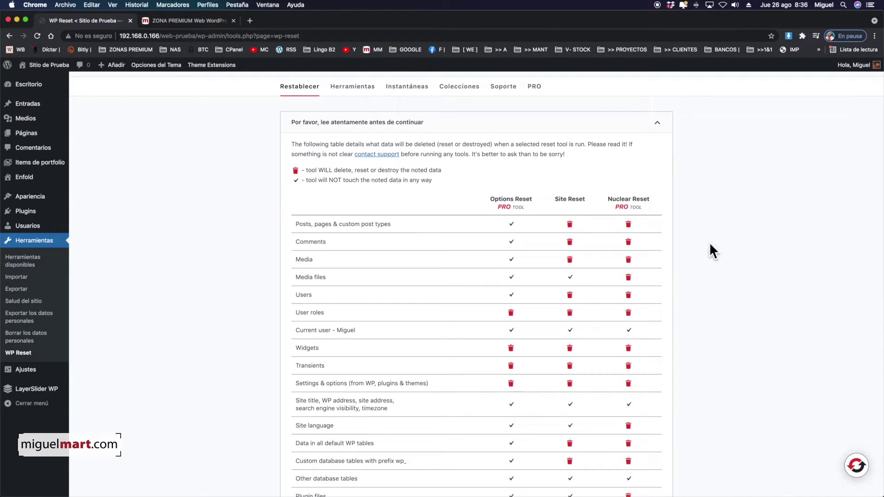
{"action": "scroll", "coordinate": [717, 195], "scroll_direction": "down", "scroll_amount": 5}
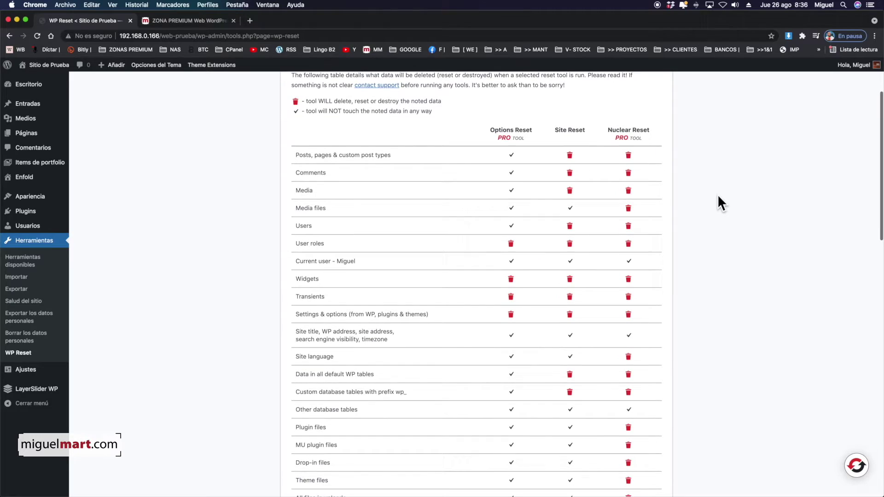
{"action": "scroll", "coordinate": [719, 196], "scroll_direction": "down", "scroll_amount": 6}
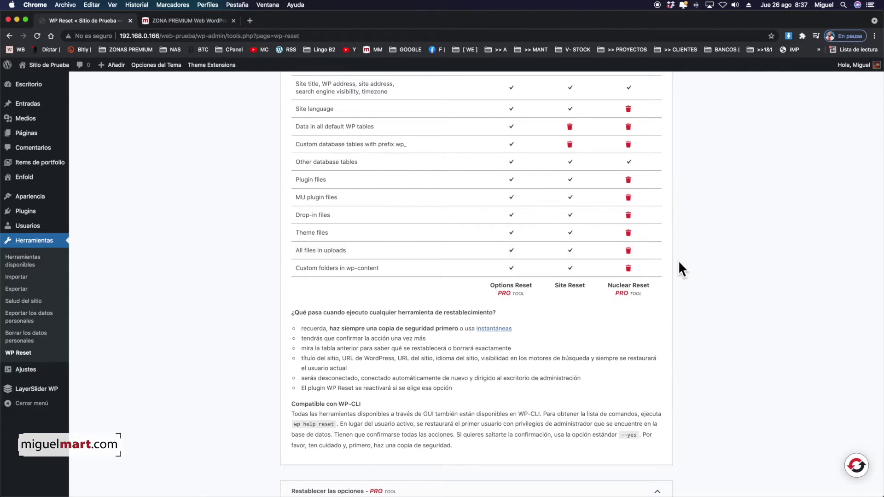
{"action": "scroll", "coordinate": [666, 279], "scroll_direction": "down", "scroll_amount": 2}
{"action": "scroll", "coordinate": [673, 270], "scroll_direction": "down", "scroll_amount": 3}
{"action": "scroll", "coordinate": [701, 269], "scroll_direction": "up", "scroll_amount": 15}
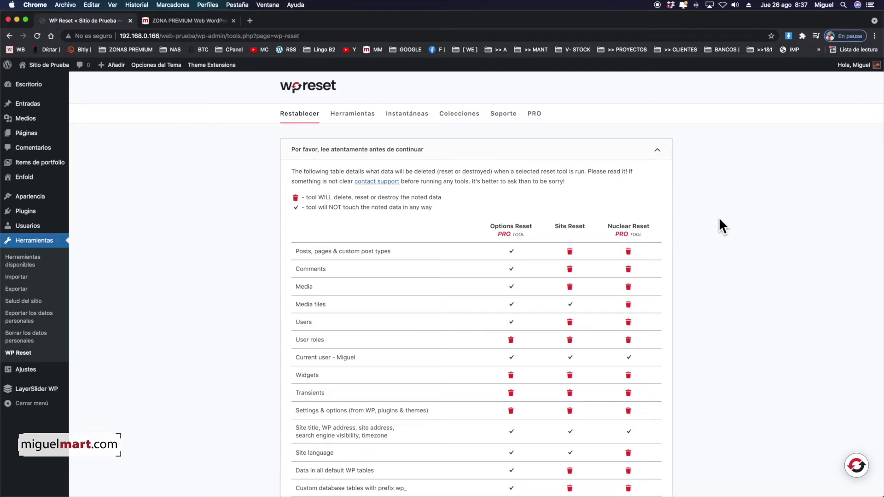
Turn off reactivation of the WP Reset plugin in the site reset (Restablecimiento del sitio) options.
{"action": "scroll", "coordinate": [720, 217], "scroll_direction": "down", "scroll_amount": 5}
{"action": "scroll", "coordinate": [719, 220], "scroll_direction": "down", "scroll_amount": 10}
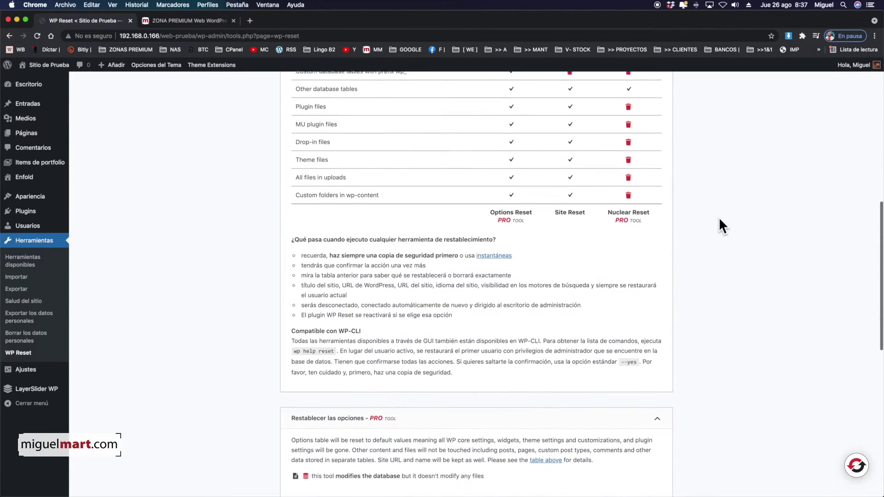
{"action": "scroll", "coordinate": [720, 219], "scroll_direction": "down", "scroll_amount": 4}
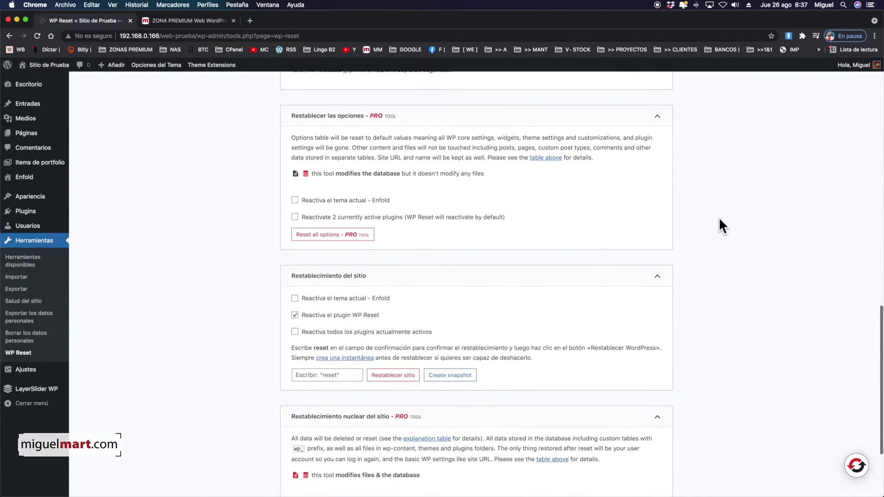
{"action": "scroll", "coordinate": [719, 217], "scroll_direction": "down", "scroll_amount": 3}
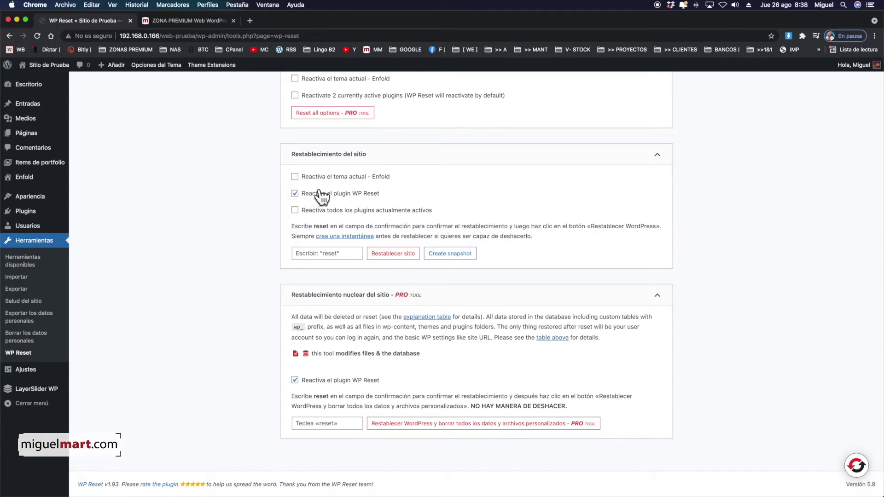
{"action": "left_click", "coordinate": [296, 193]}
Enter "reset" as the site reset's confirmation text and run the reset, confirming that WordPress should be restored.
{"action": "left_click", "coordinate": [322, 253]}
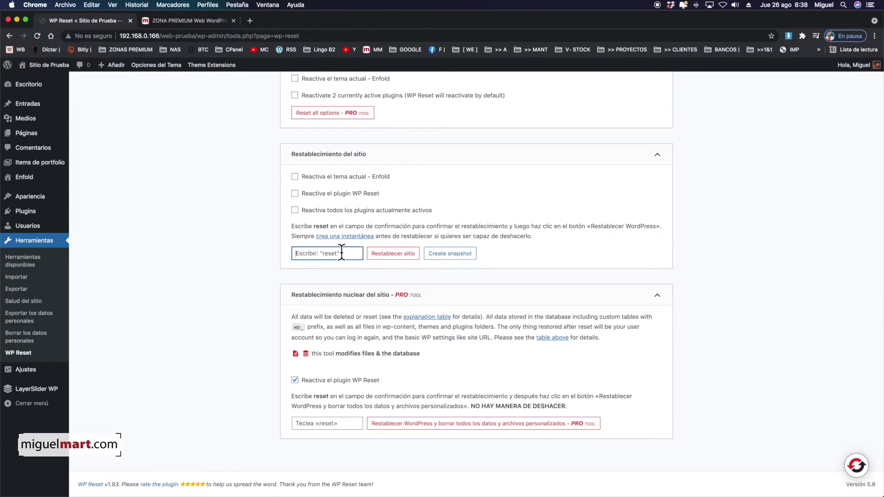
{"action": "type", "text": "reset"}
{"action": "left_click", "coordinate": [393, 253]}
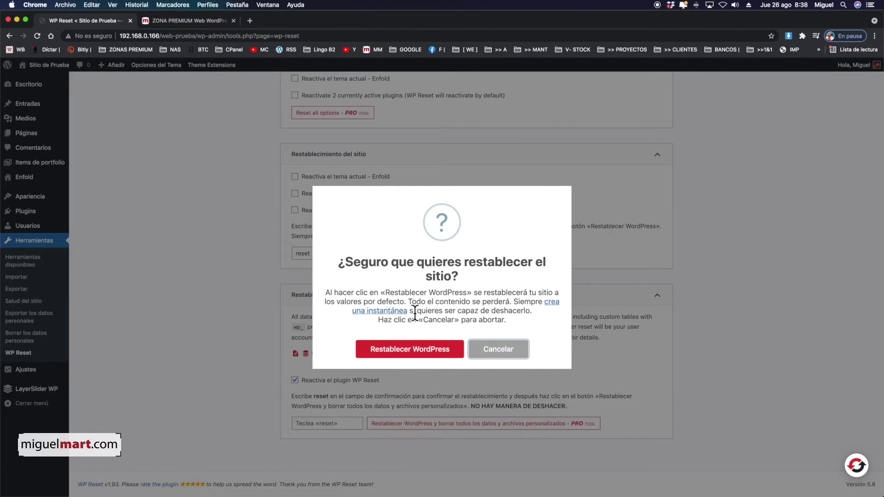
{"action": "left_click", "coordinate": [416, 350]}
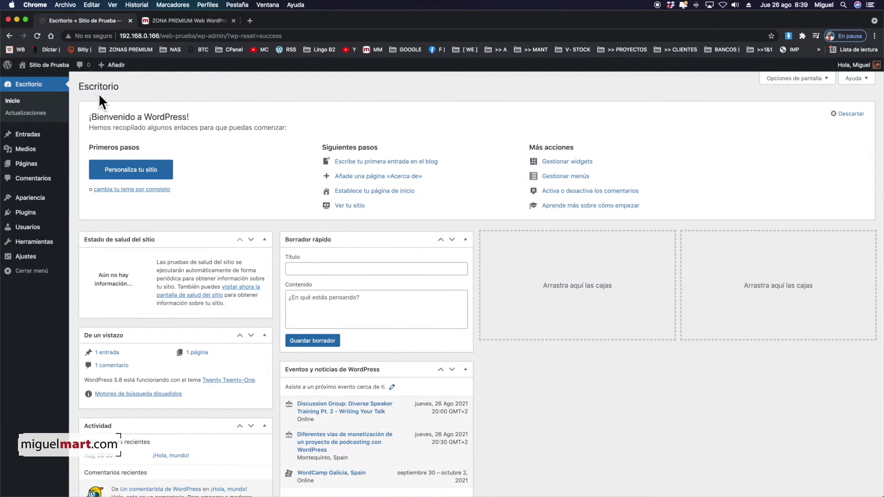
Visit the reset site's public home page and look through its content.
{"action": "left_click", "coordinate": [37, 78]}
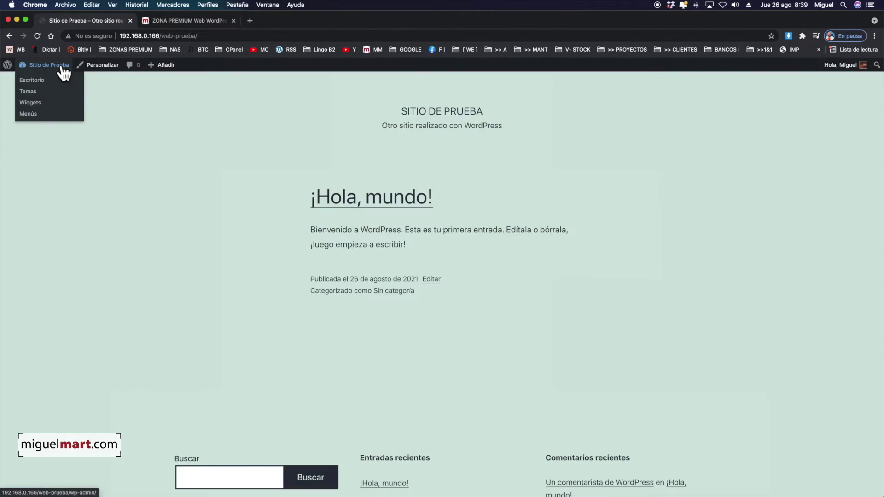
{"action": "scroll", "coordinate": [625, 213], "scroll_direction": "down", "scroll_amount": 5}
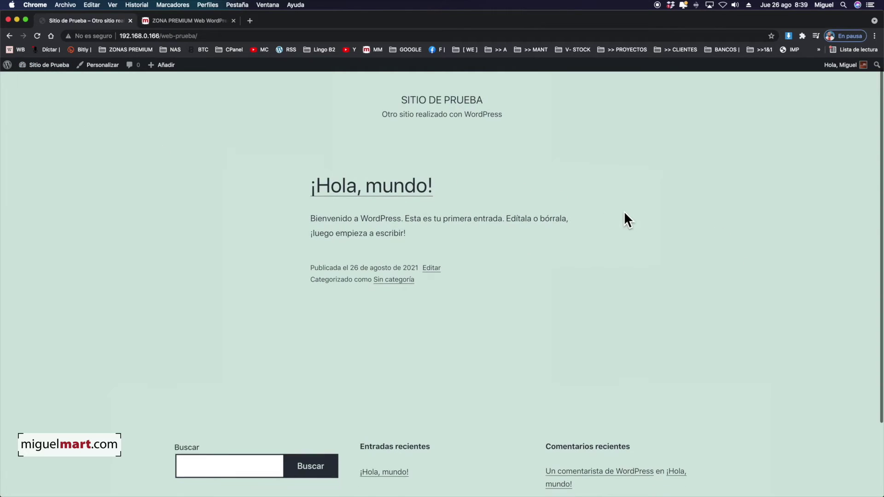
{"action": "scroll", "coordinate": [623, 211], "scroll_direction": "up", "scroll_amount": 5}
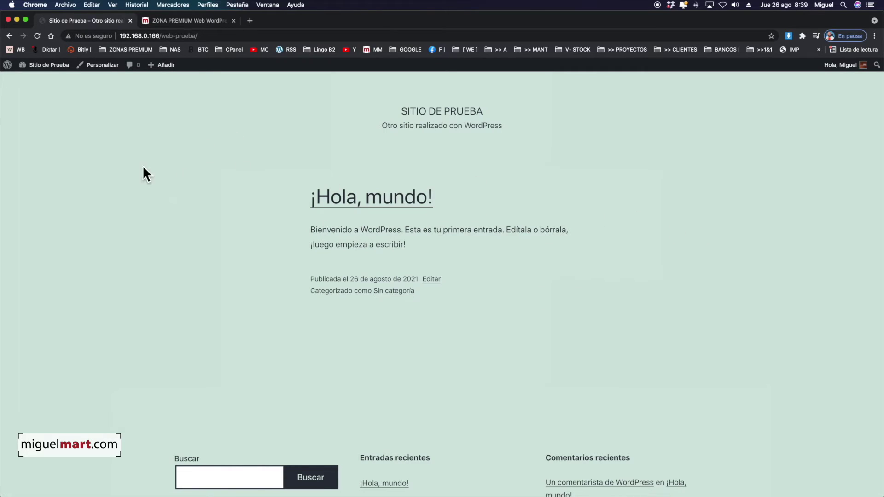
Check the reset site's installed plugins and media library, and return to its home page.
{"action": "left_click", "coordinate": [44, 69]}
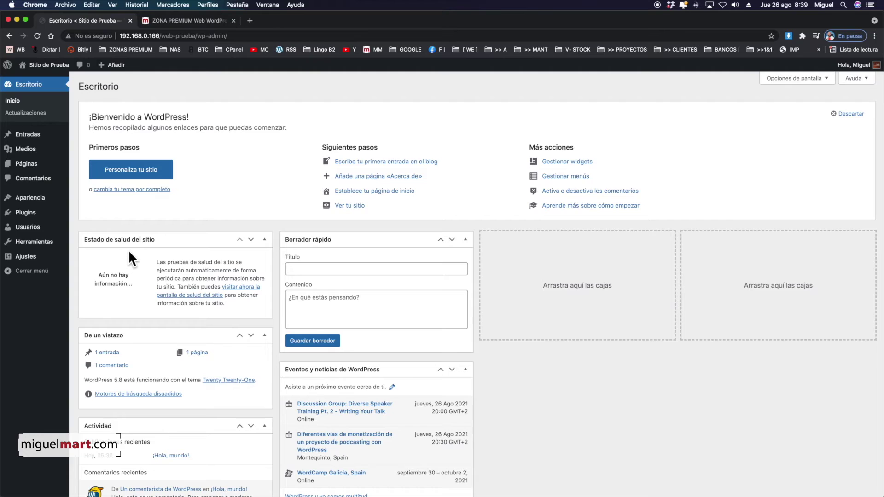
{"action": "mouse_move", "coordinate": [38, 233]}
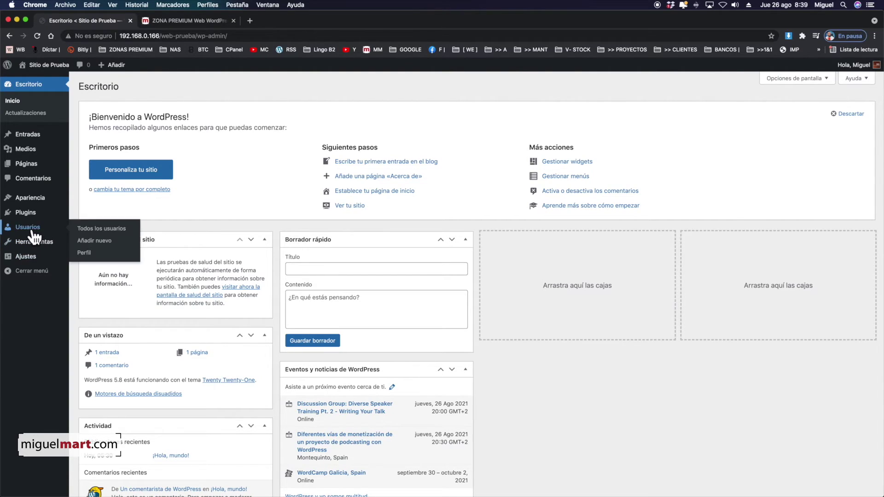
{"action": "left_click", "coordinate": [26, 210]}
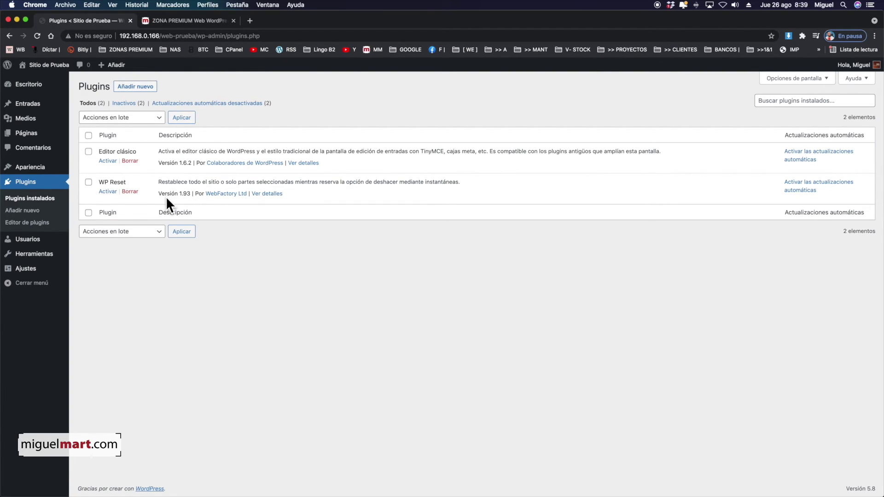
{"action": "left_click", "coordinate": [21, 120]}
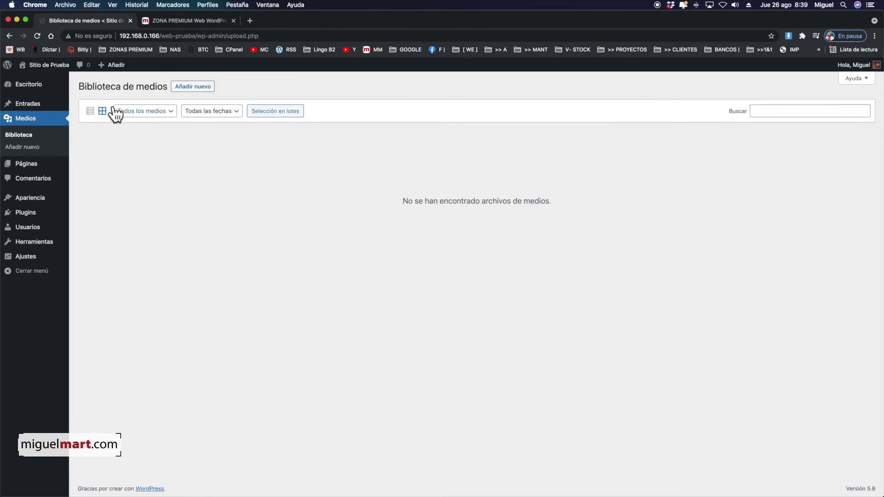
{"action": "left_click", "coordinate": [60, 70]}
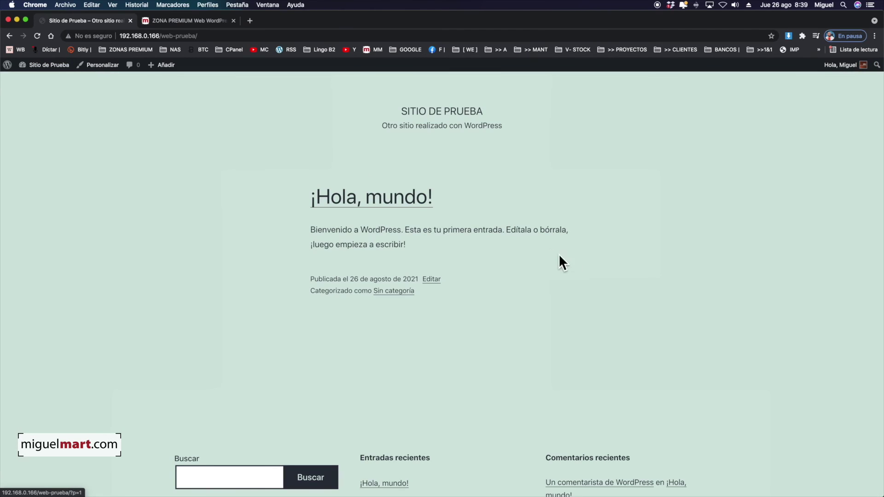